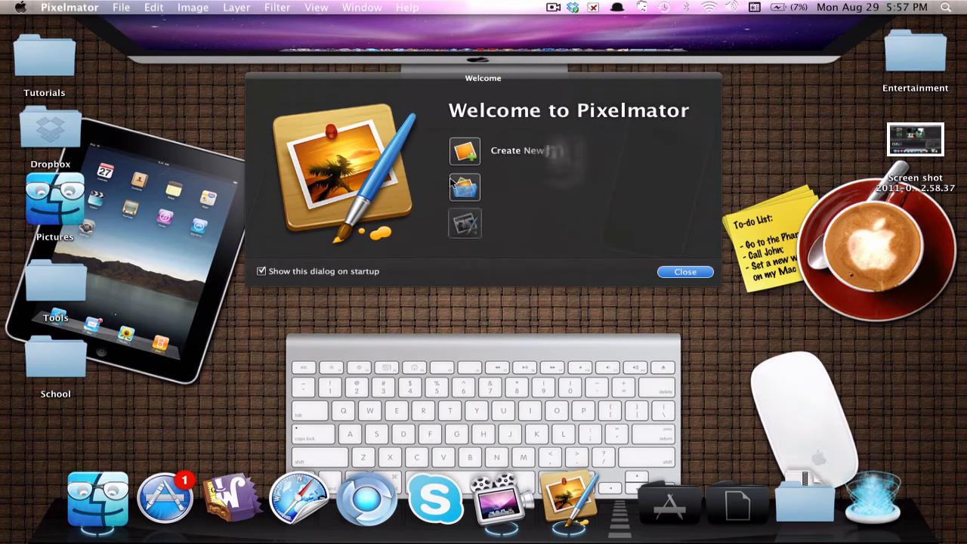
Create a new 640 x 480 pixel image at 72 pixels/inch and fill its background with black.
click(466, 149)
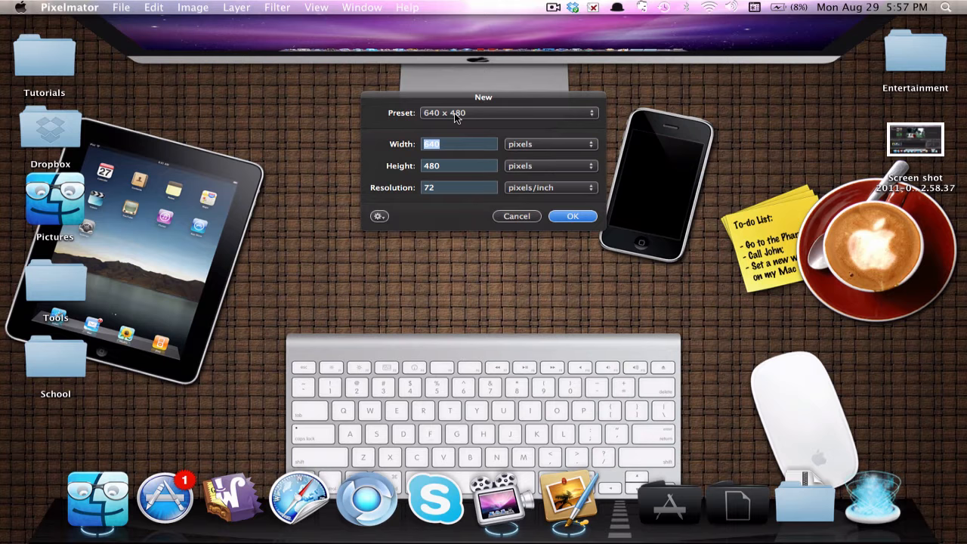
click(560, 220)
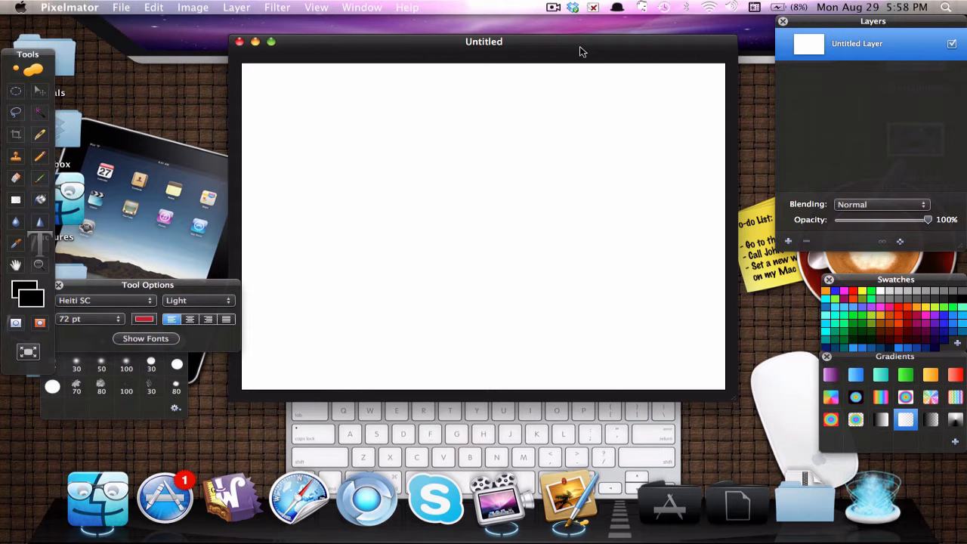
click(40, 201)
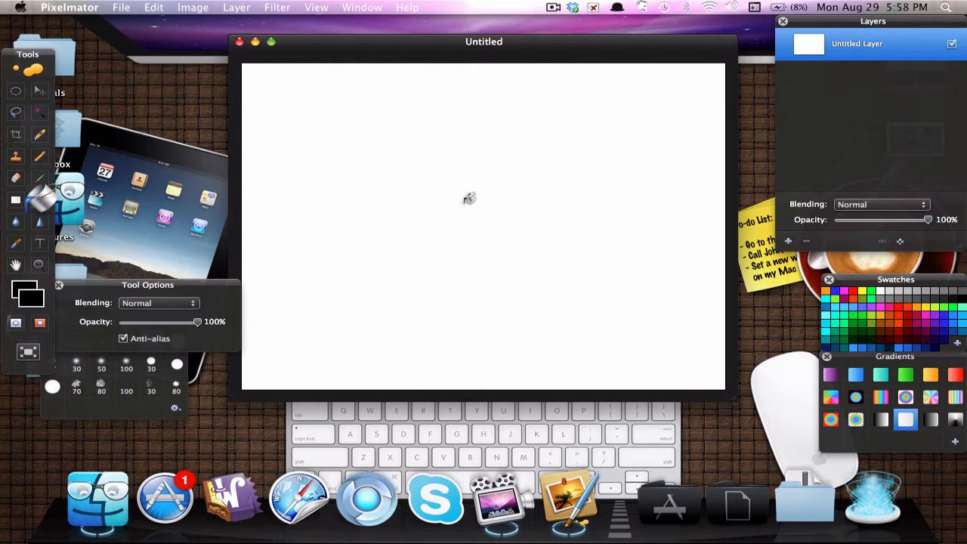
click(469, 194)
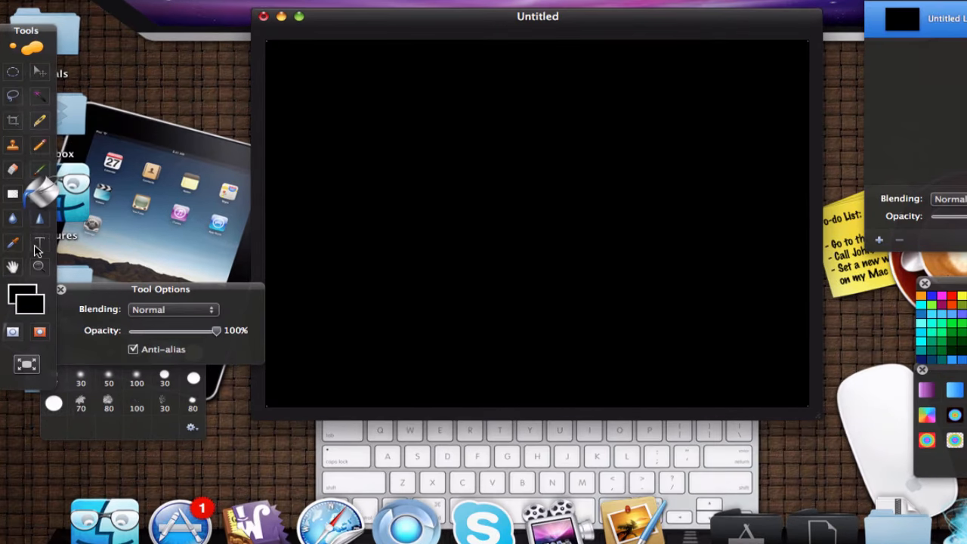
Add the text "Pixelmator" to the black canvas with the Type tool.
click(40, 243)
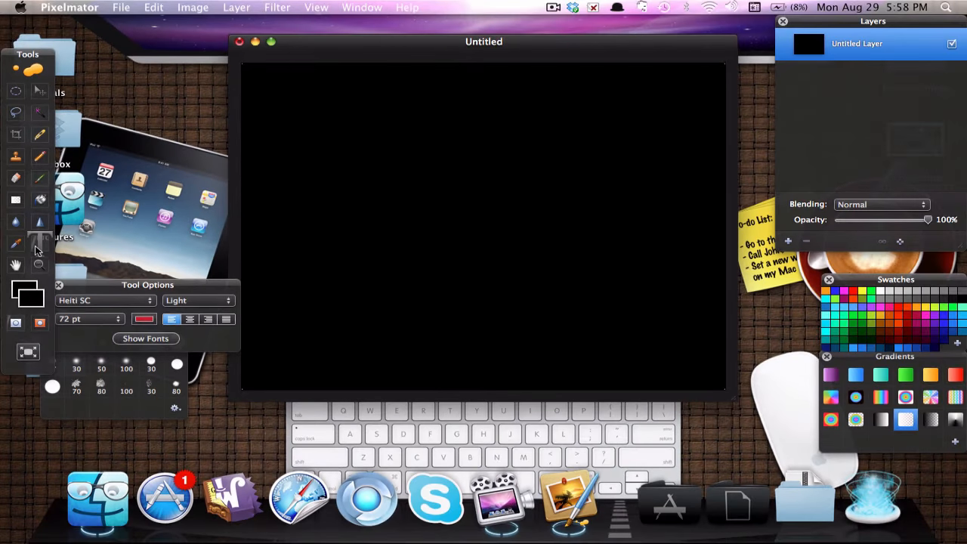
click(422, 216)
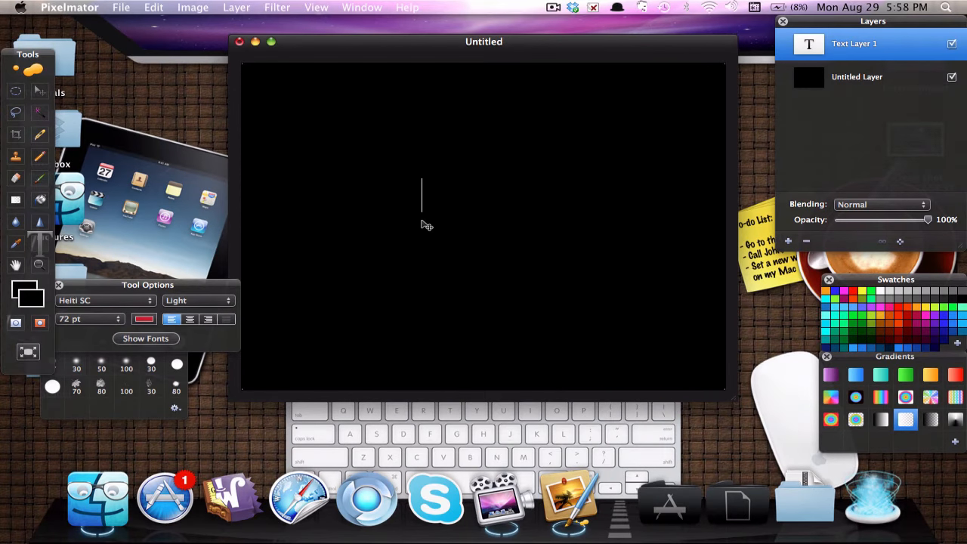
text(Pixelmator)
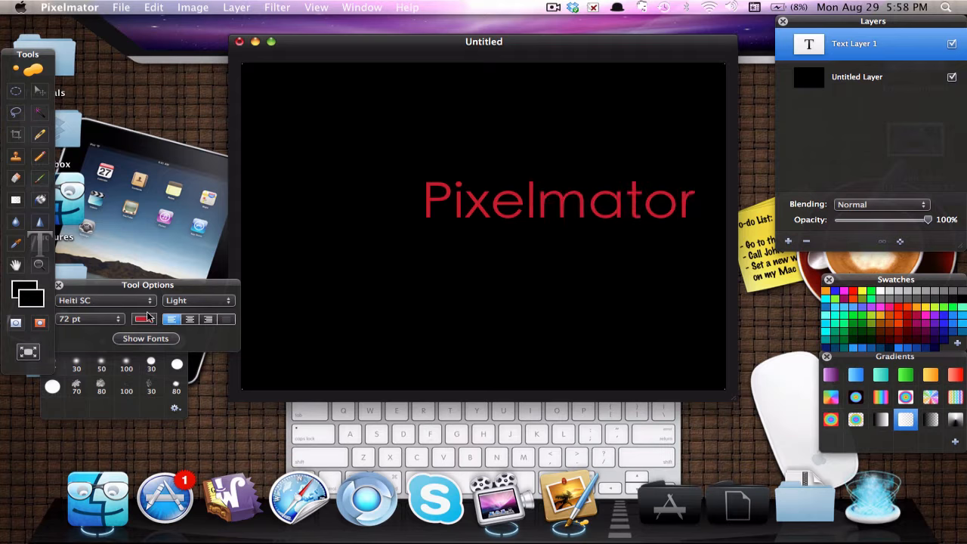
Set the font size of the "Pixelmator" text to 96 pt, then close the font settings.
click(100, 324)
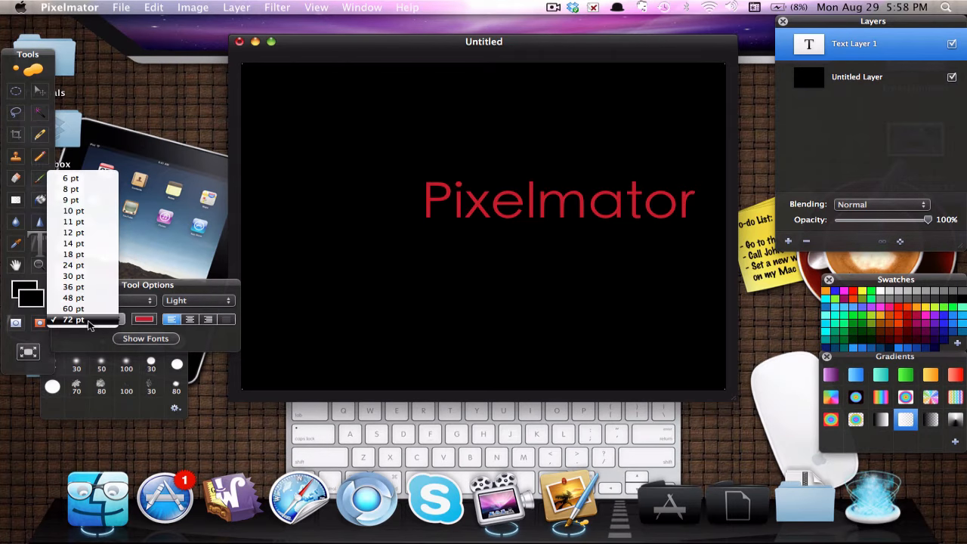
click(89, 320)
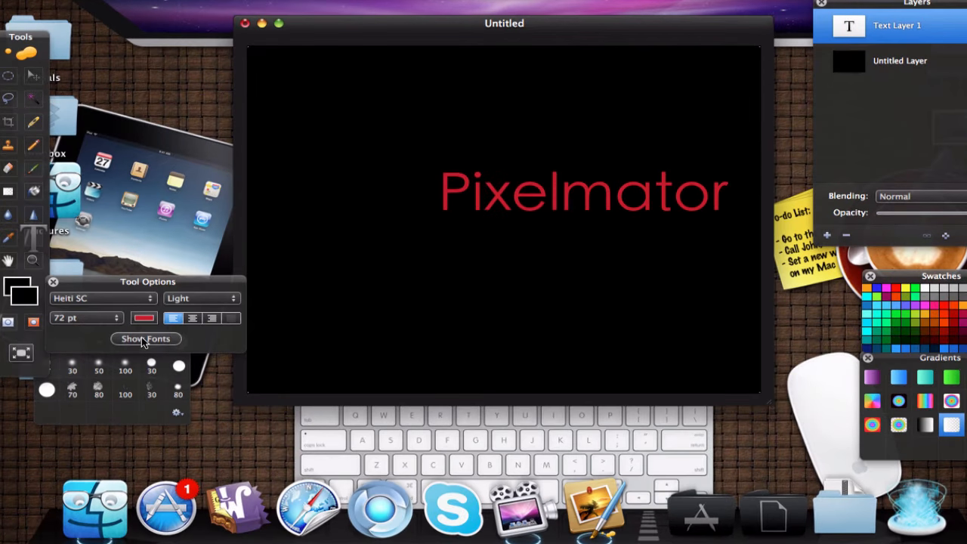
click(143, 340)
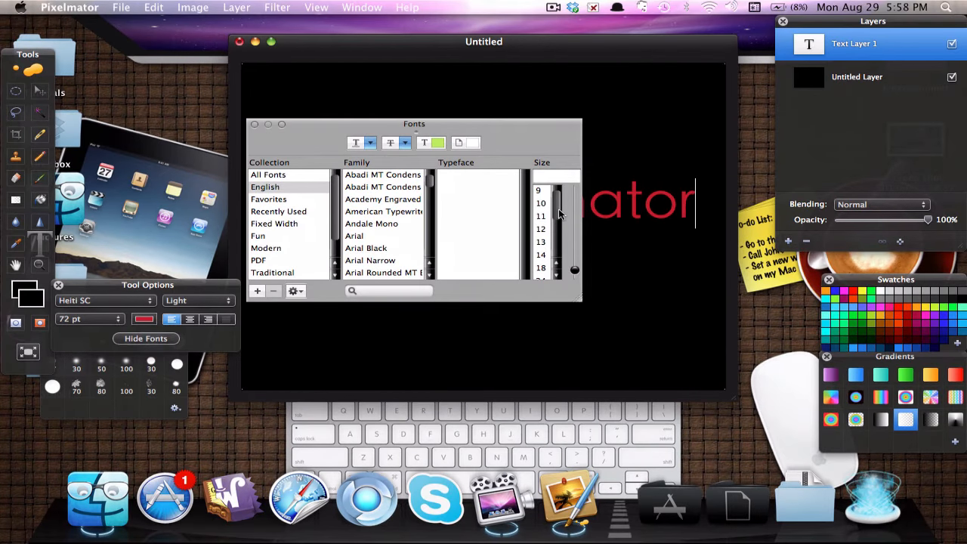
scroll(542, 202, down, 5)
click(547, 178)
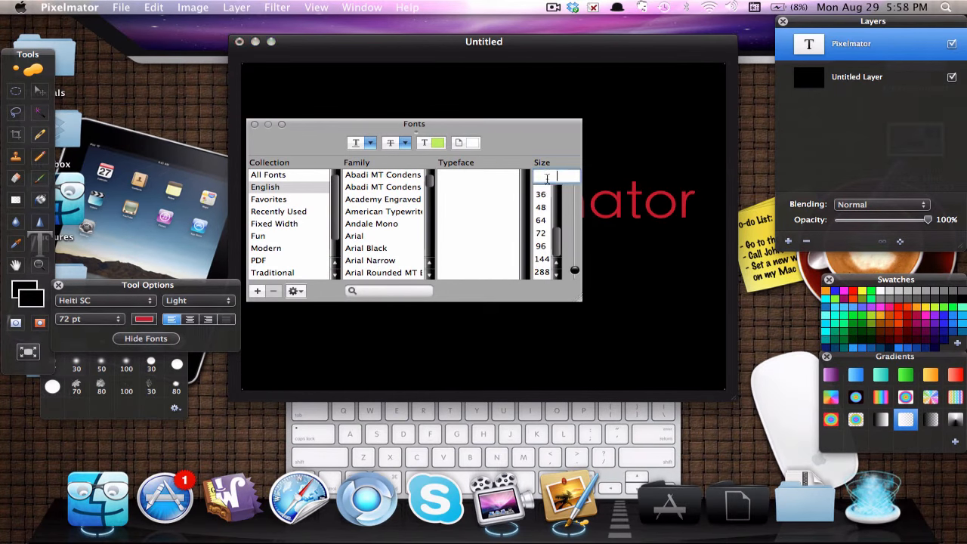
click(541, 245)
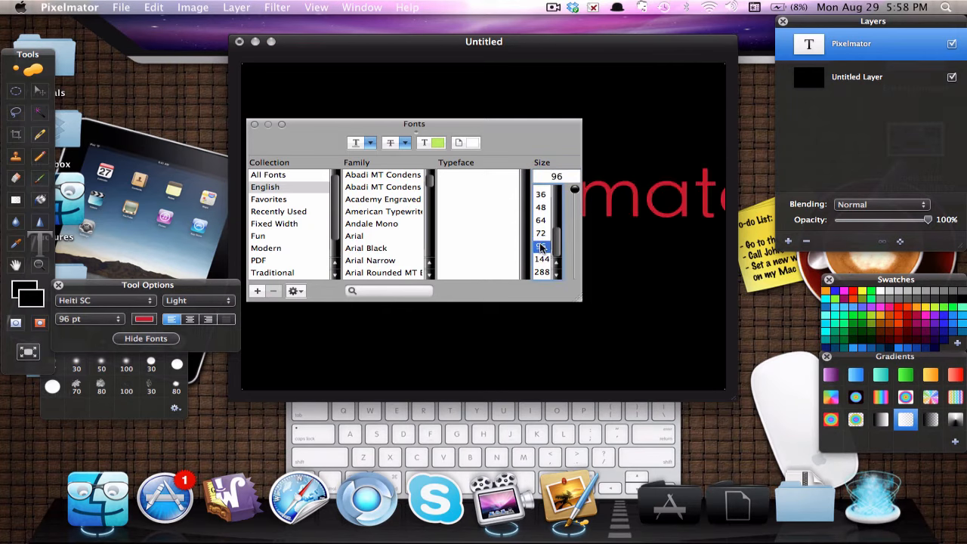
click(256, 125)
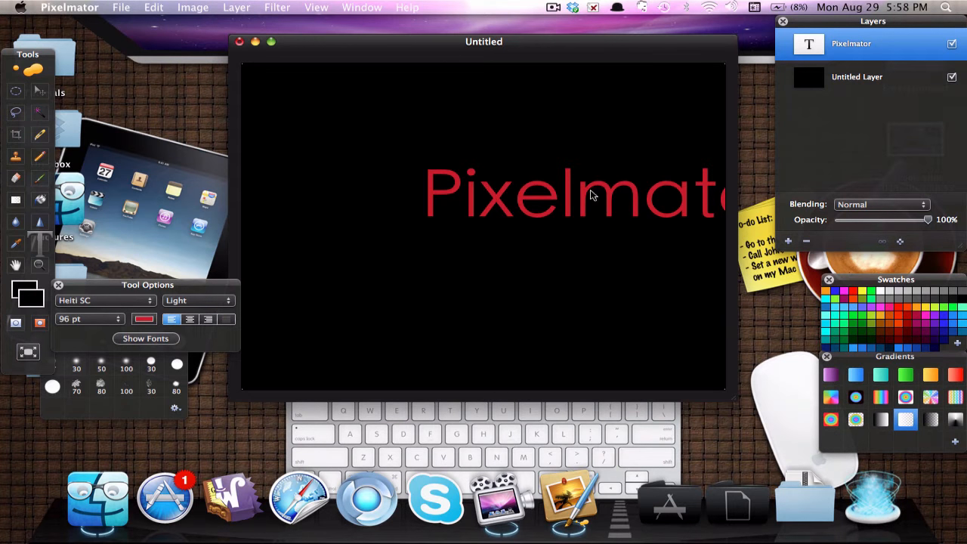
Move the "Pixelmator" text layer to about the centre of the canvas so the whole word fits.
click(39, 93)
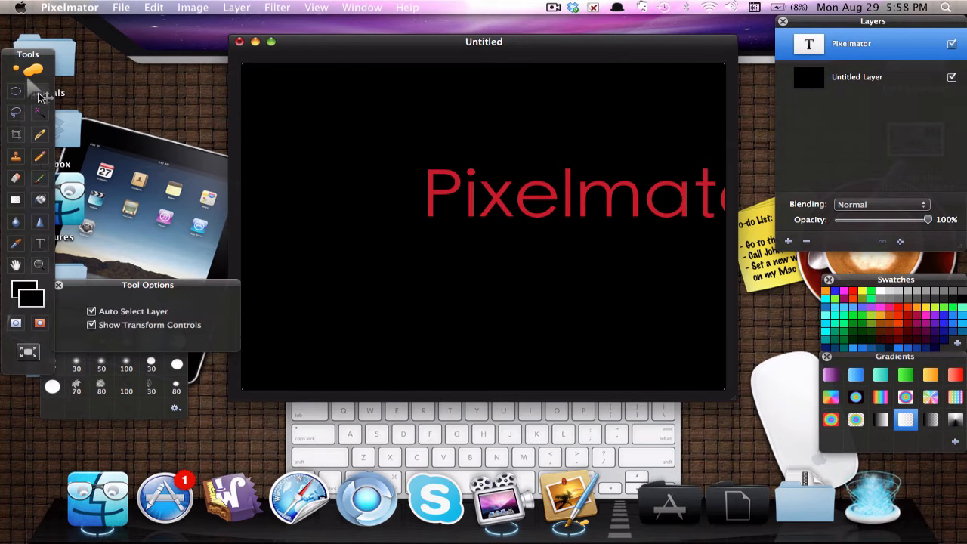
click(500, 192)
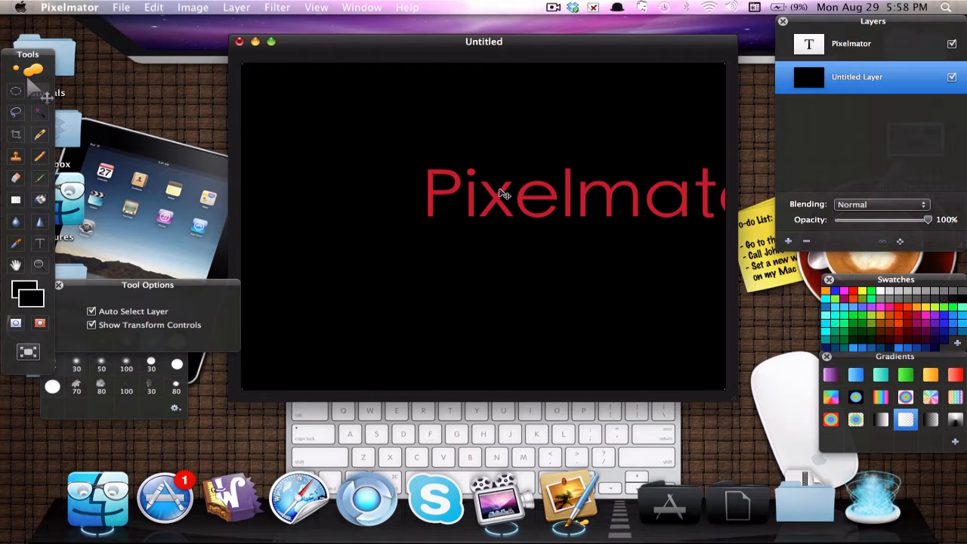
click(842, 52)
click(558, 198)
click(584, 213)
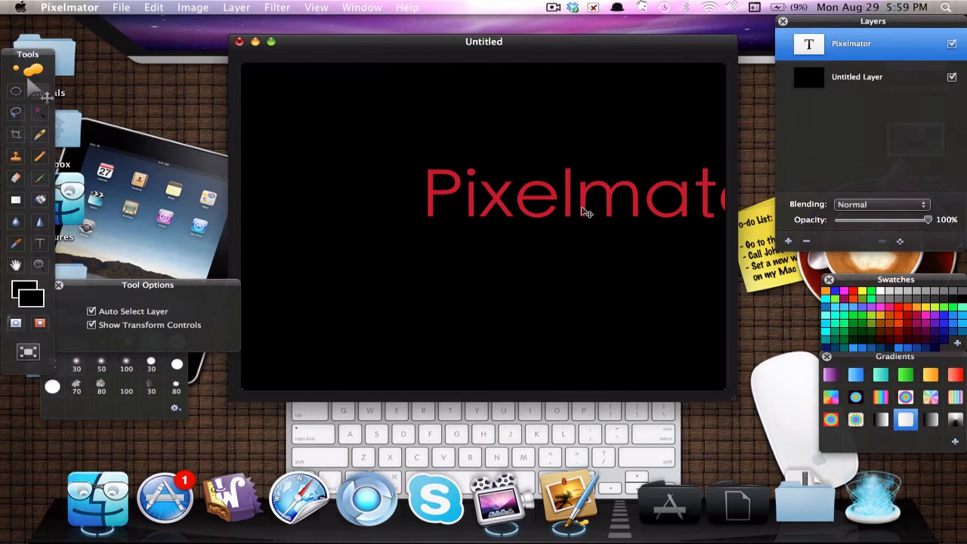
drag(583, 212, 468, 234)
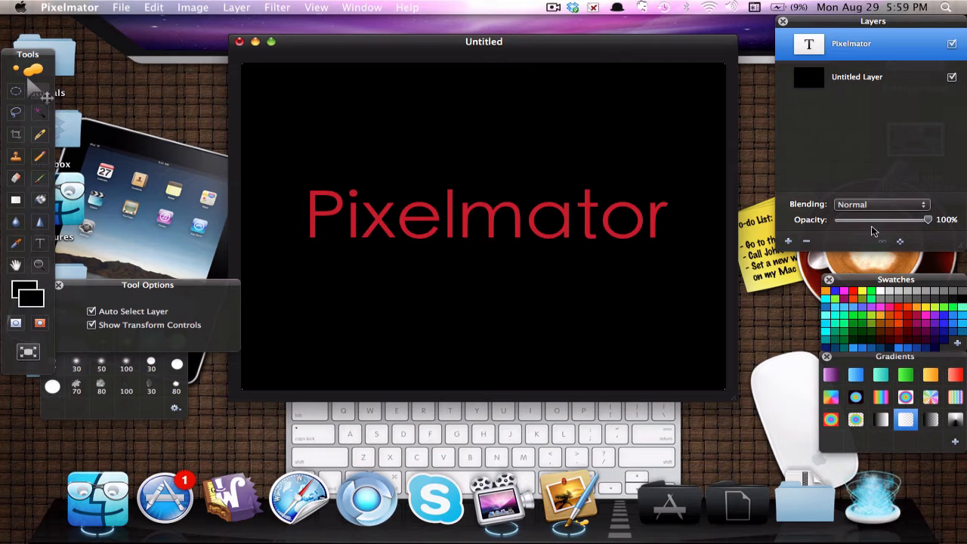
Add a new layer above the text, name it "Glossy Effect", and make it a clipping mask on the text layer.
click(787, 241)
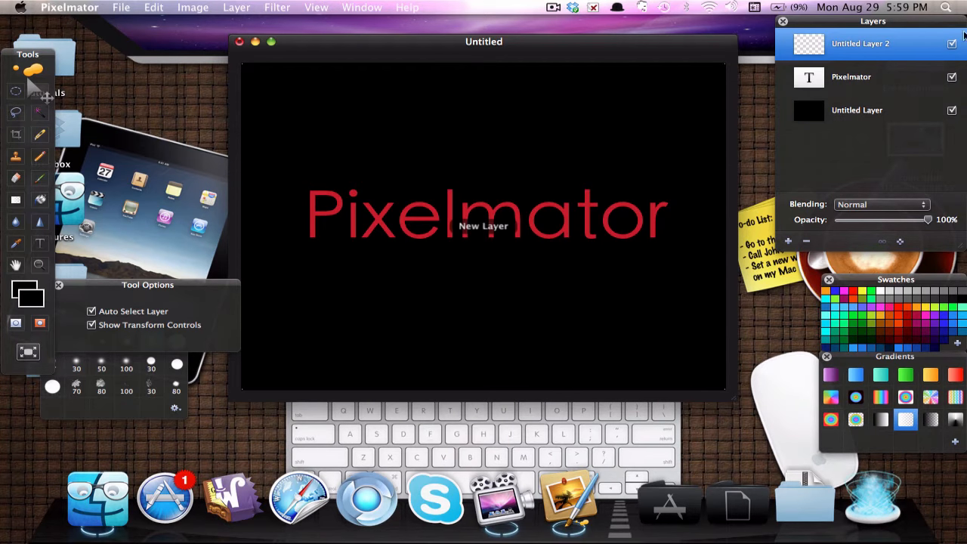
double_click(853, 44)
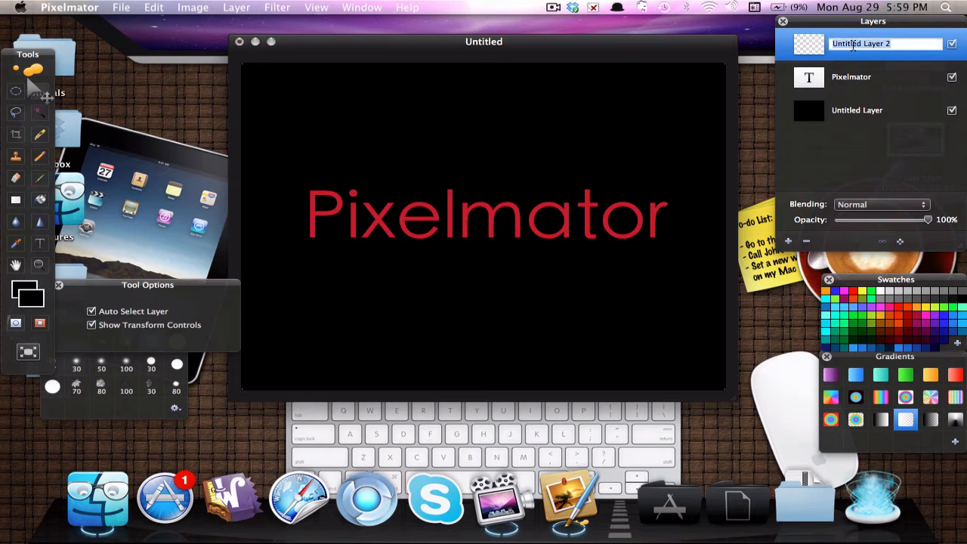
text(C)
click(884, 167)
click(863, 40)
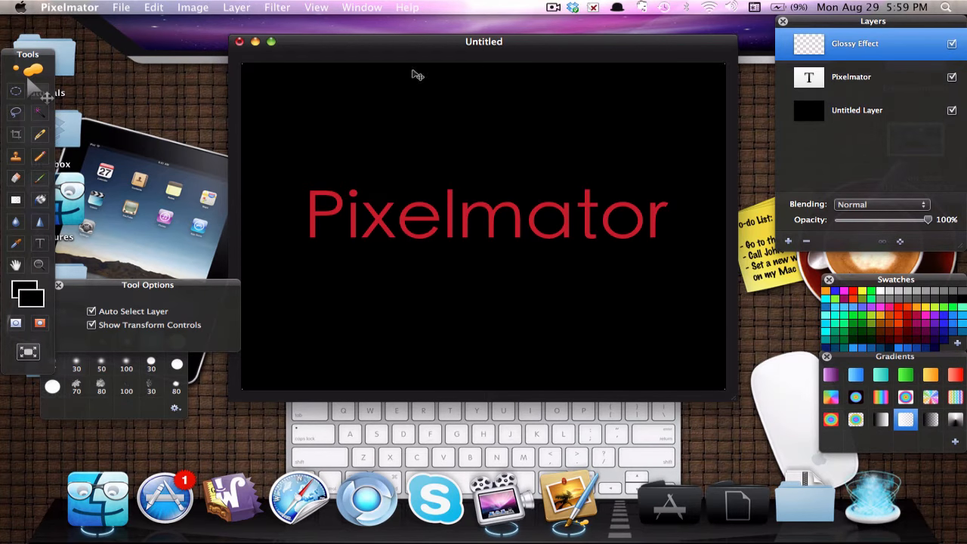
click(234, 8)
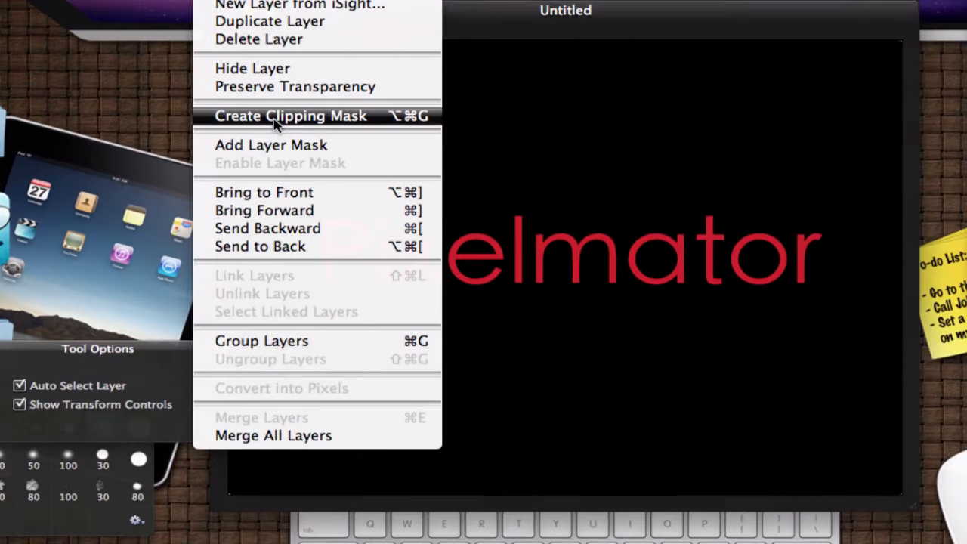
click(277, 117)
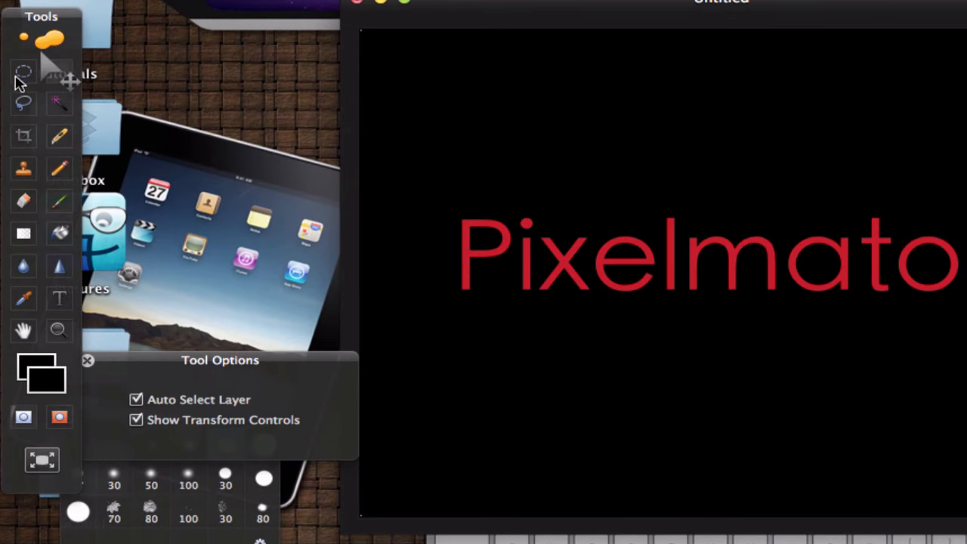
Make a wide elliptical selection over the upper part of the text and fill it with white on the Glossy Effect layer.
click(15, 92)
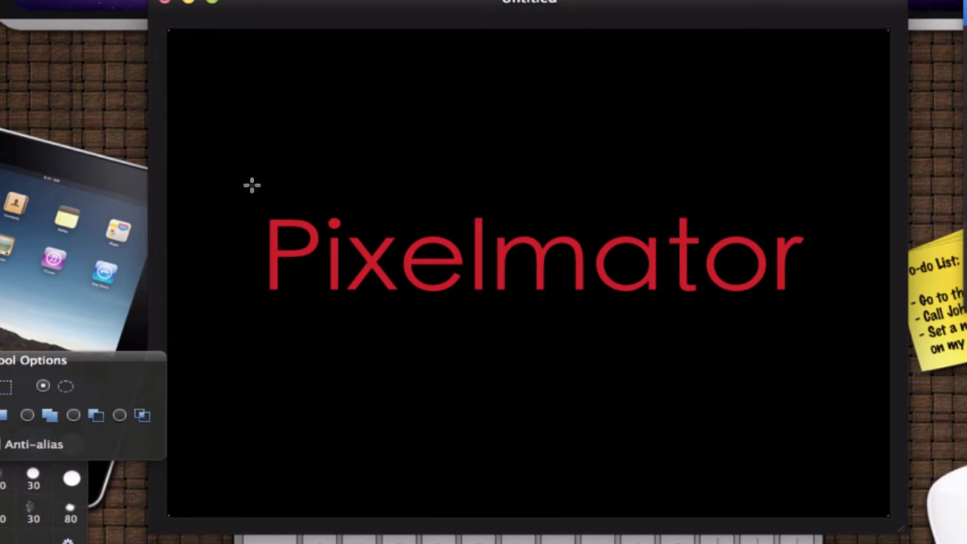
drag(242, 173, 828, 268)
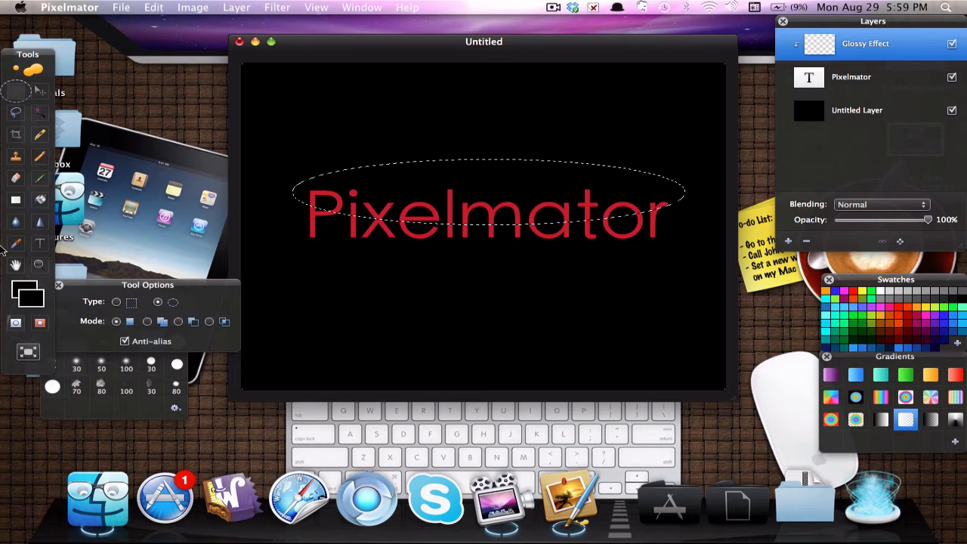
click(41, 200)
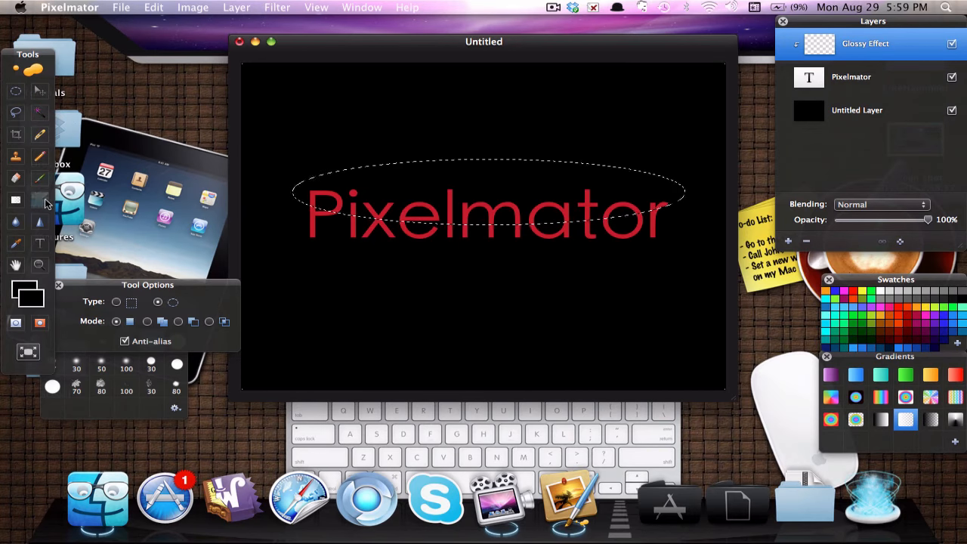
click(31, 302)
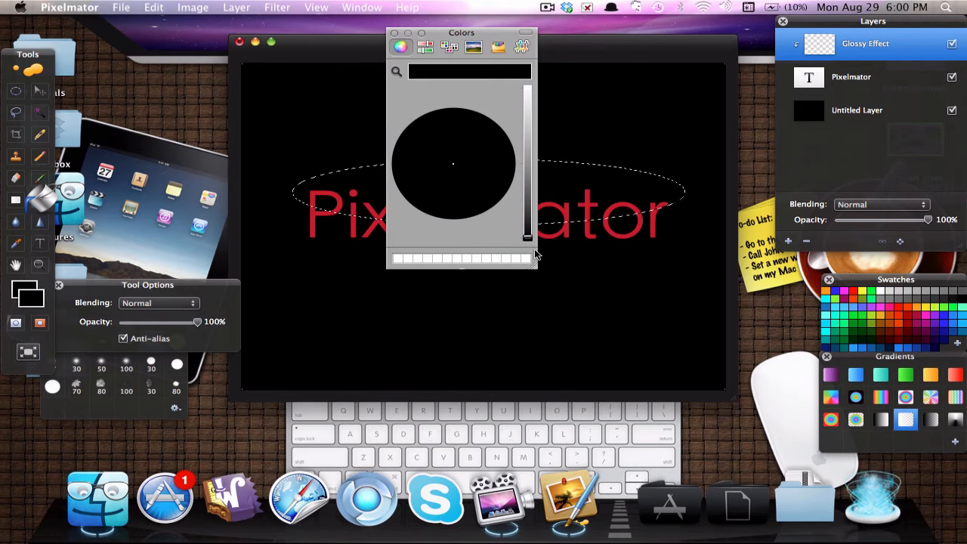
drag(526, 242, 527, 87)
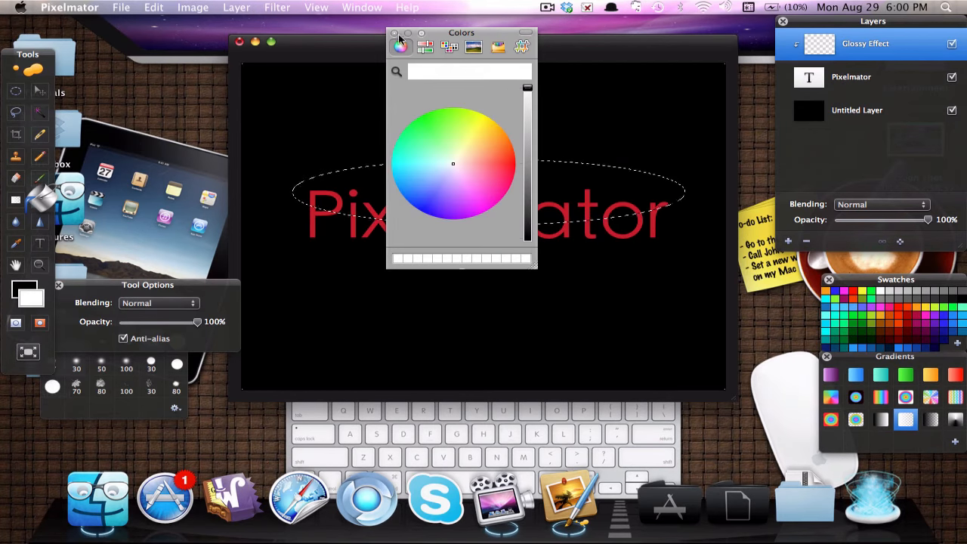
click(393, 33)
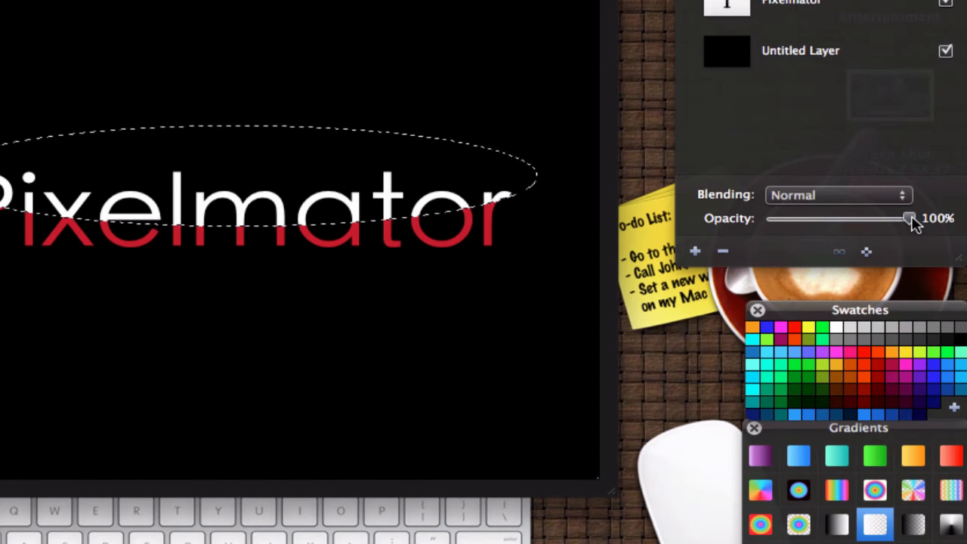
Lower the Glossy Effect layer's opacity to 27% and deselect the ellipse.
drag(914, 220, 804, 224)
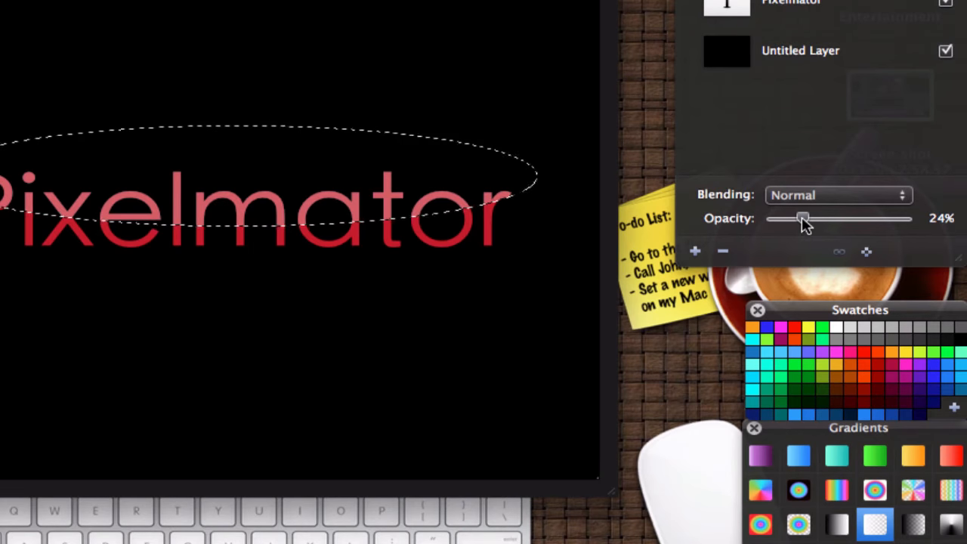
mouse_move(805, 225)
mouse_down()
mouse_move(786, 222)
mouse_move(810, 223)
mouse_up()
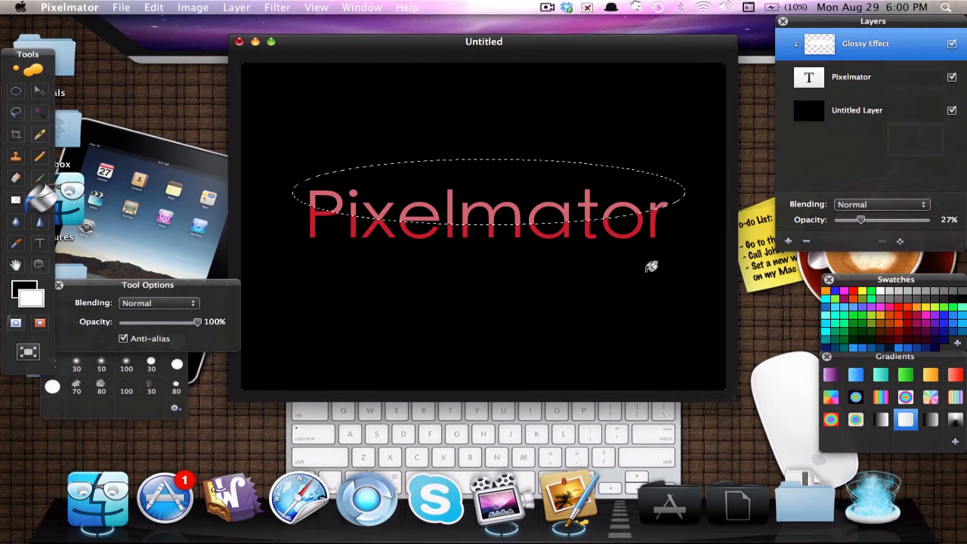
key(super+d)
Apply a Gaussian Blur with a small radius to the Glossy Effect layer to soften the edge of the highlight.
click(288, 5)
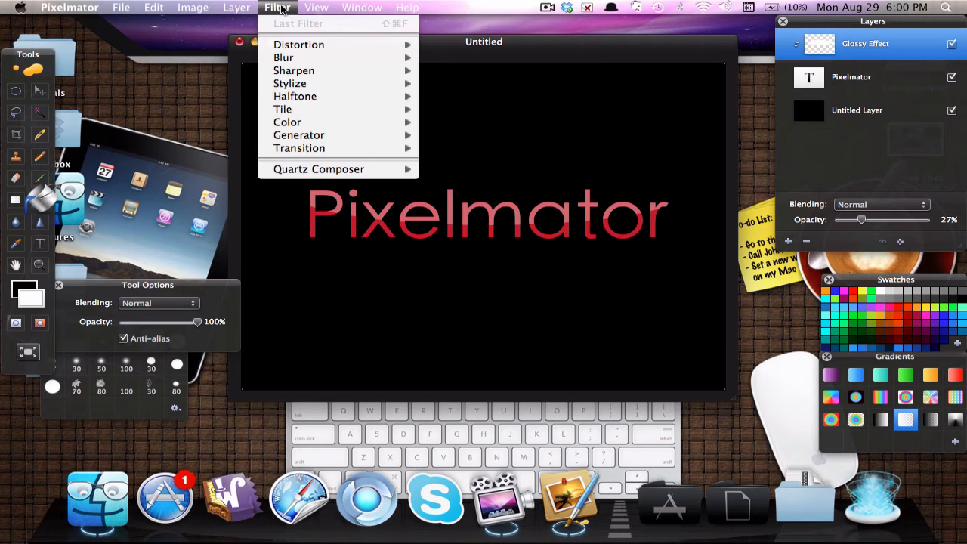
mouse_move(338, 72)
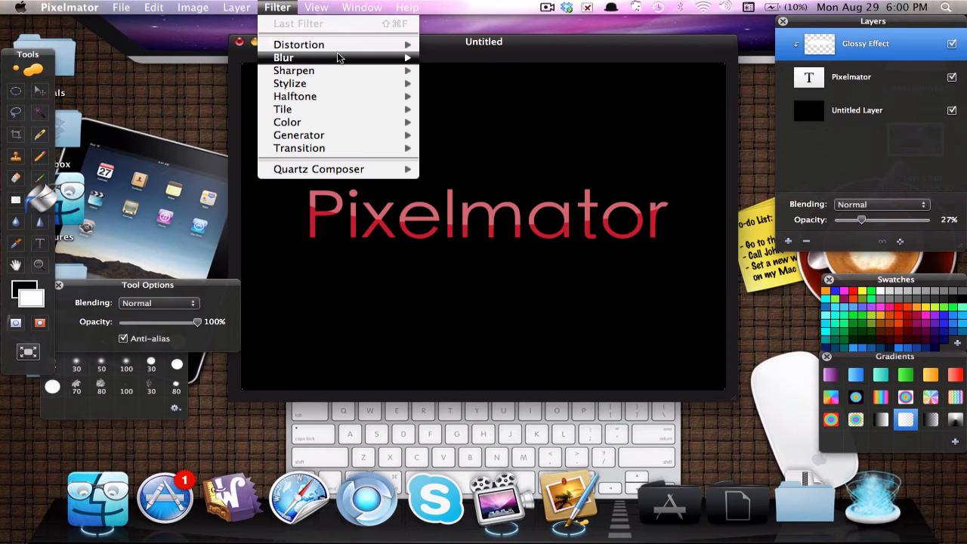
mouse_move(392, 58)
click(487, 71)
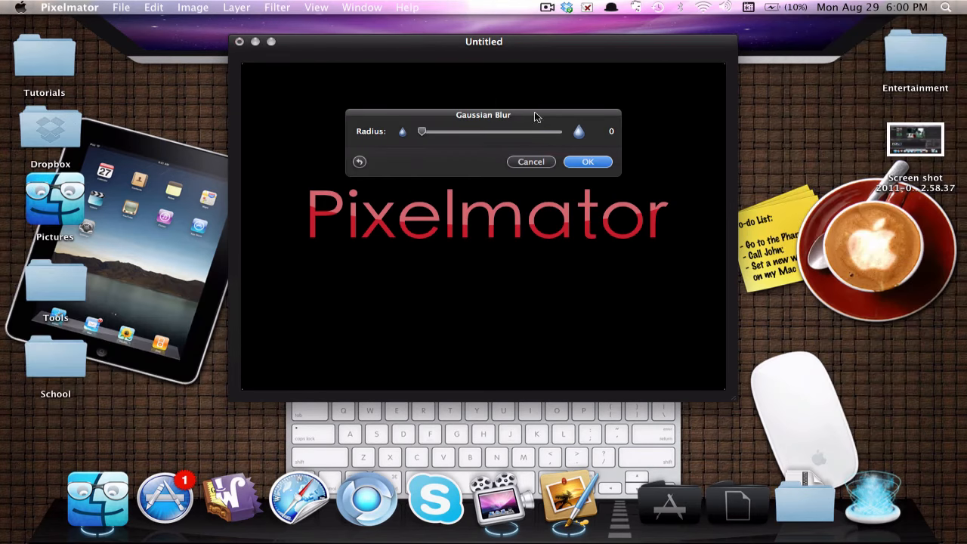
drag(428, 134, 449, 136)
click(604, 166)
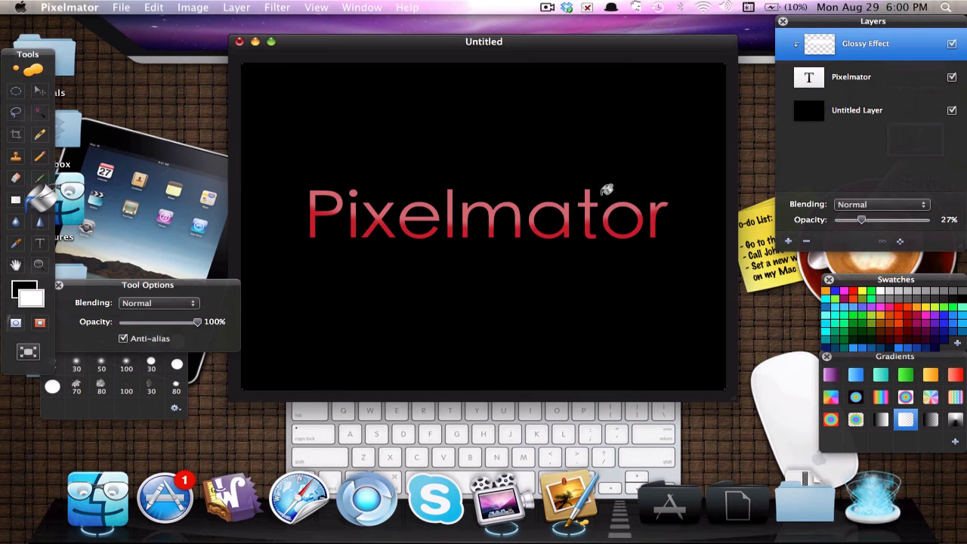
Edit the Pixelmator text layer with the Type tool and delete the letters "lmat" from the middle of the word.
click(835, 77)
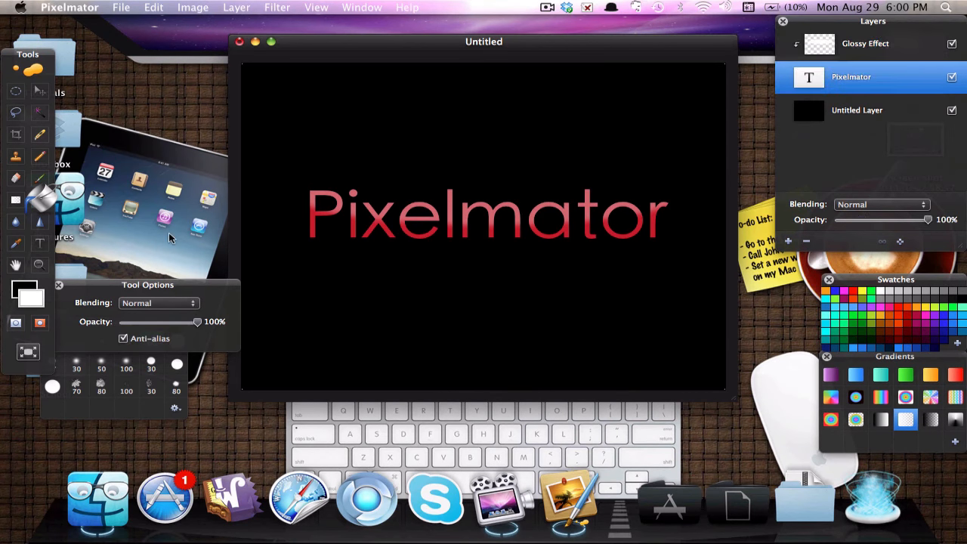
click(41, 243)
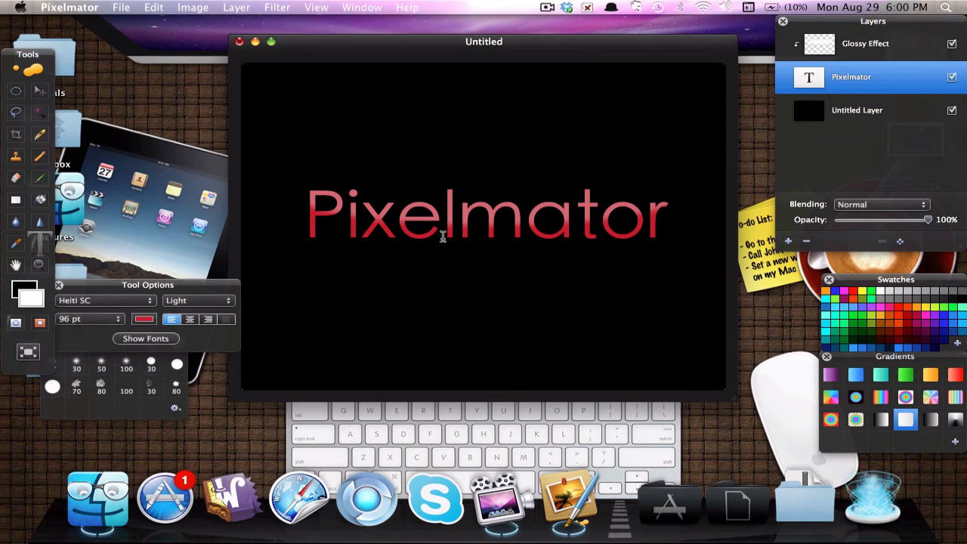
click(524, 219)
key(BackSpace)
key(BackSpace)
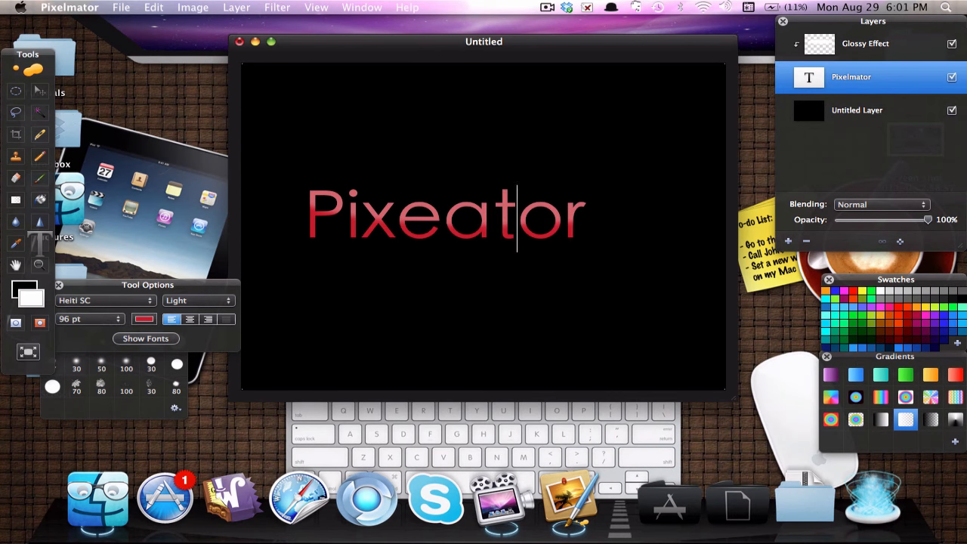
key(BackSpace)
key(BackSpace)
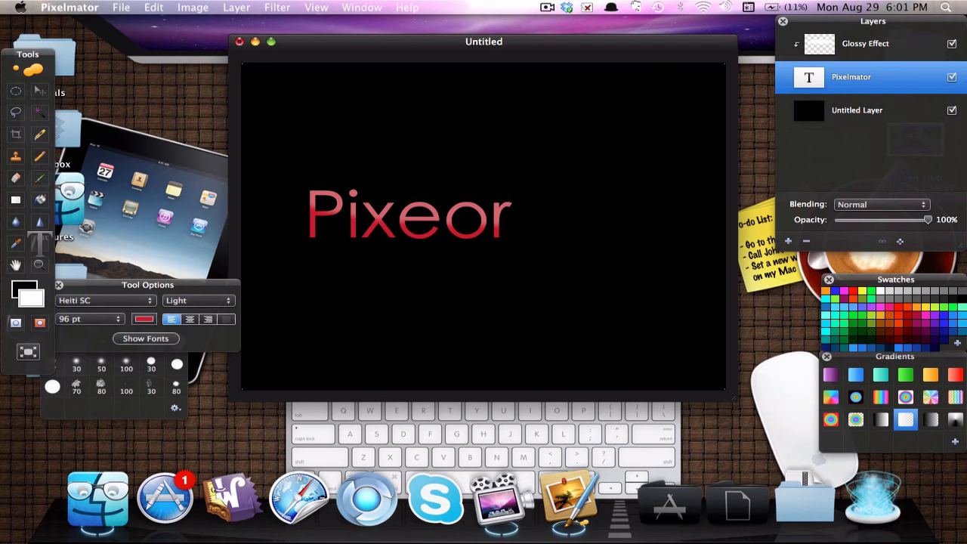
Restore the missing letters "lmat" before "or" so the text layer reads "Pixelmator".
text(tte)
key(BackSpace)
key(BackSpace)
key(BackSpace)
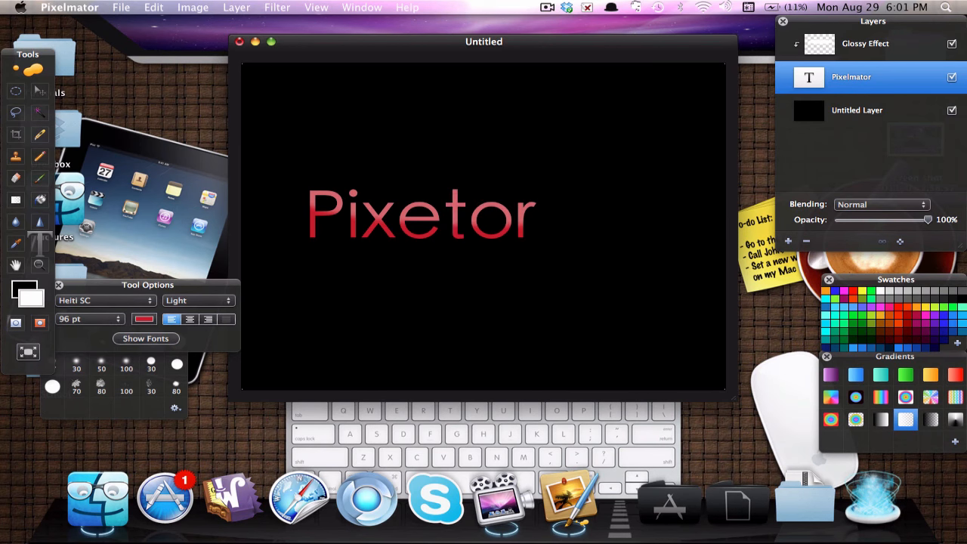
text(lmat)
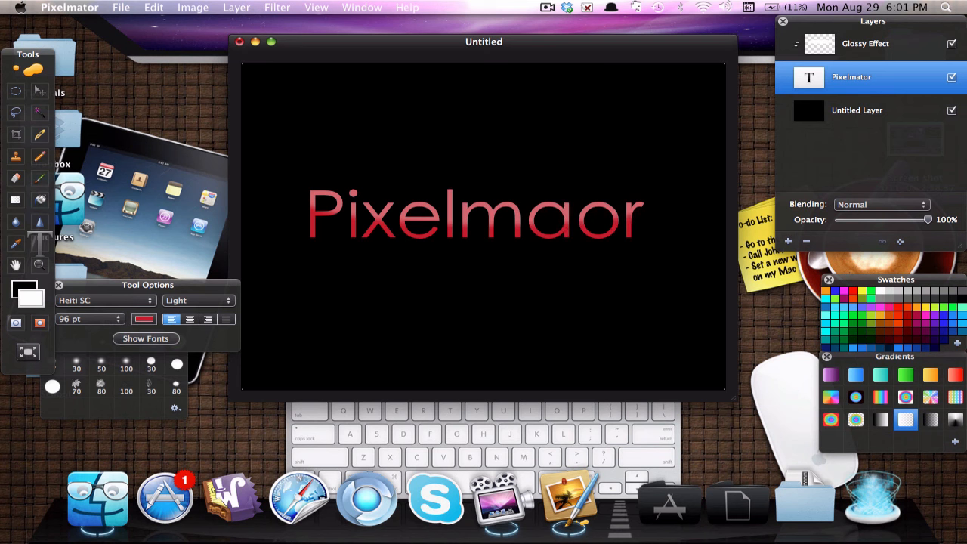
text(o)
key(BackSpace)
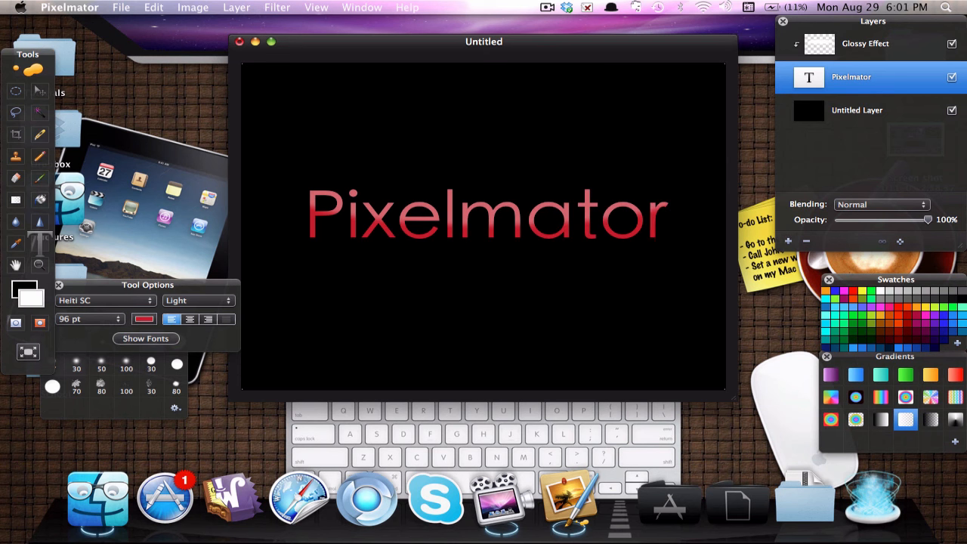